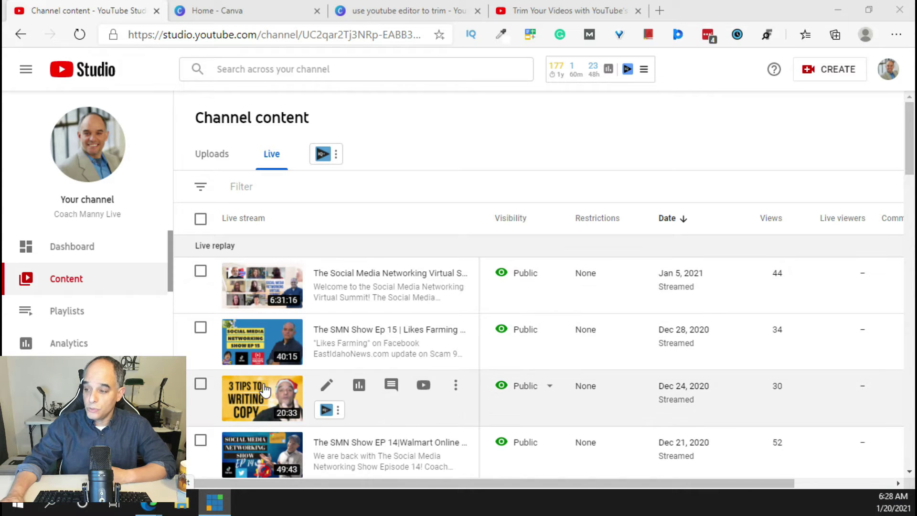
Bring the '3 TIPS WHEN WRITING COPY THAT SELLS' livestream into the video editor
left_click(262, 391)
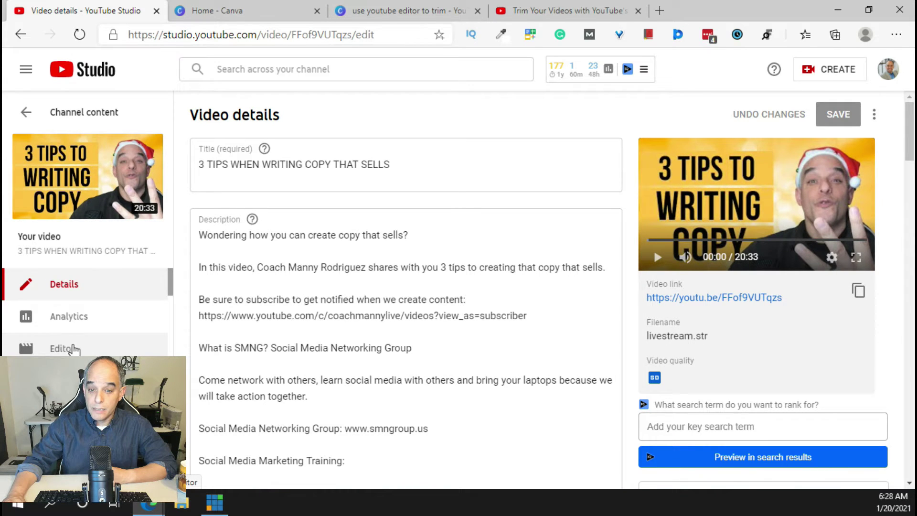
left_click(74, 349)
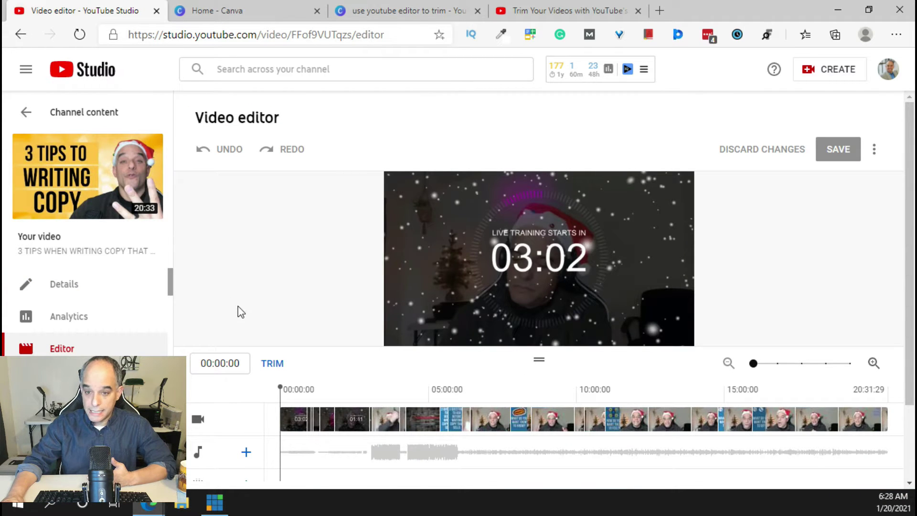
scroll(209, 371, "down", 1)
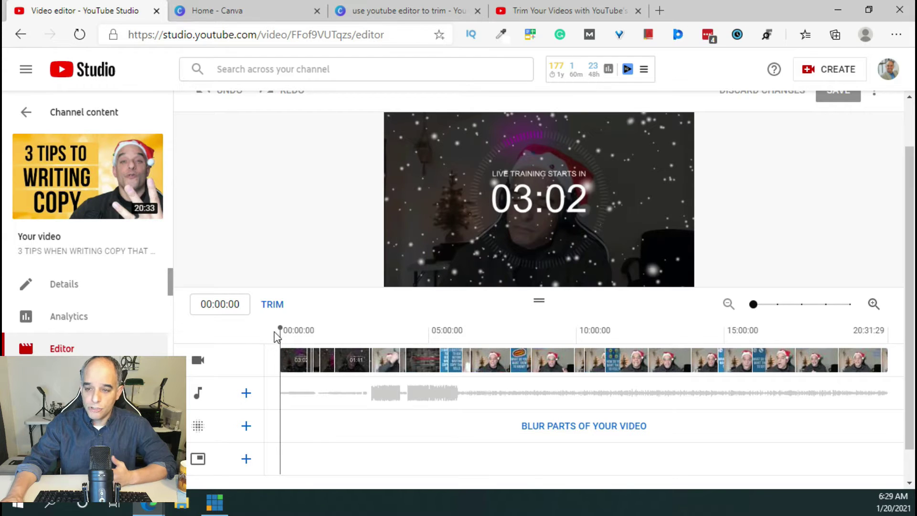
Split the clip at 03:02 where the countdown ends and mark the countdown for removal
left_click(272, 304)
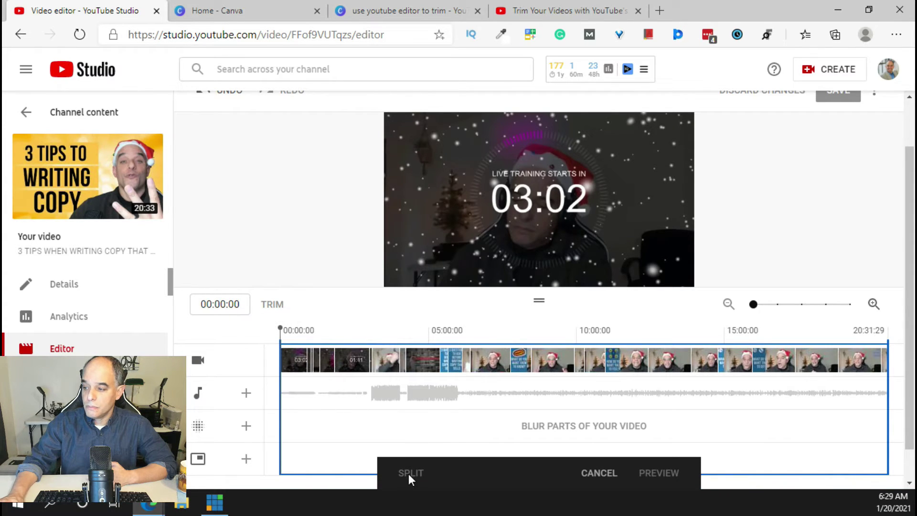
left_click_drag(279, 403, 369, 409)
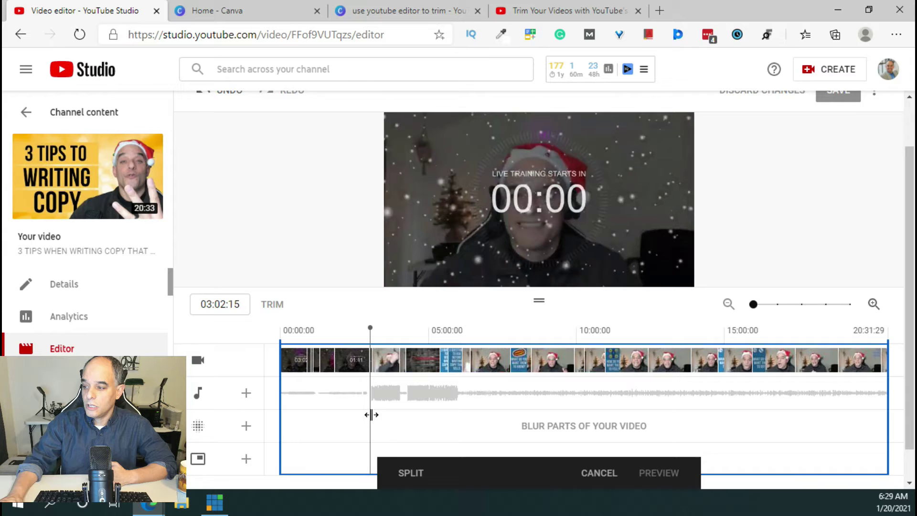
left_click(409, 476)
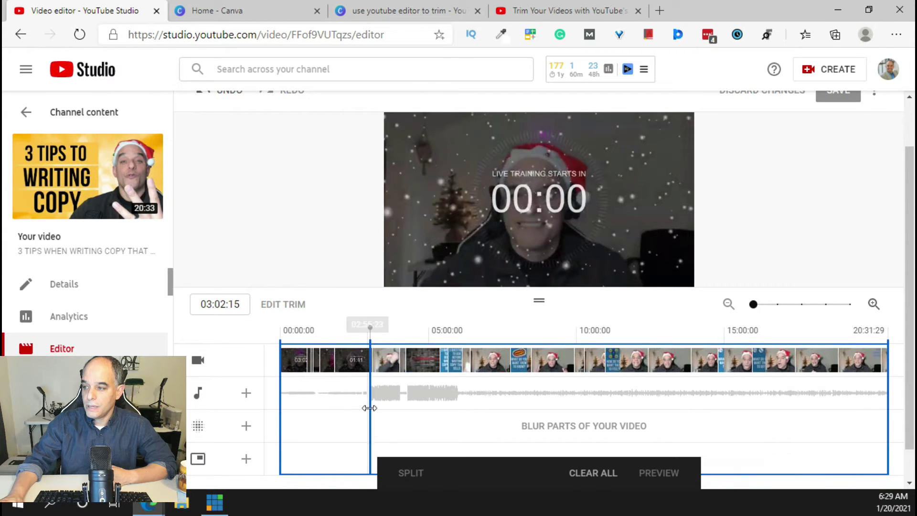
left_click_drag(355, 409, 284, 403)
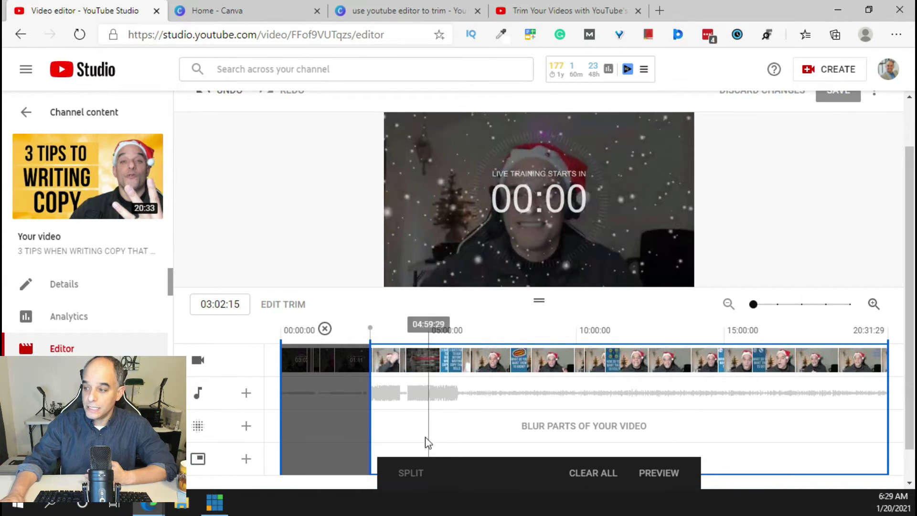
Preview the trimmed result, play and pause it, and scrub further into the video
left_click(659, 474)
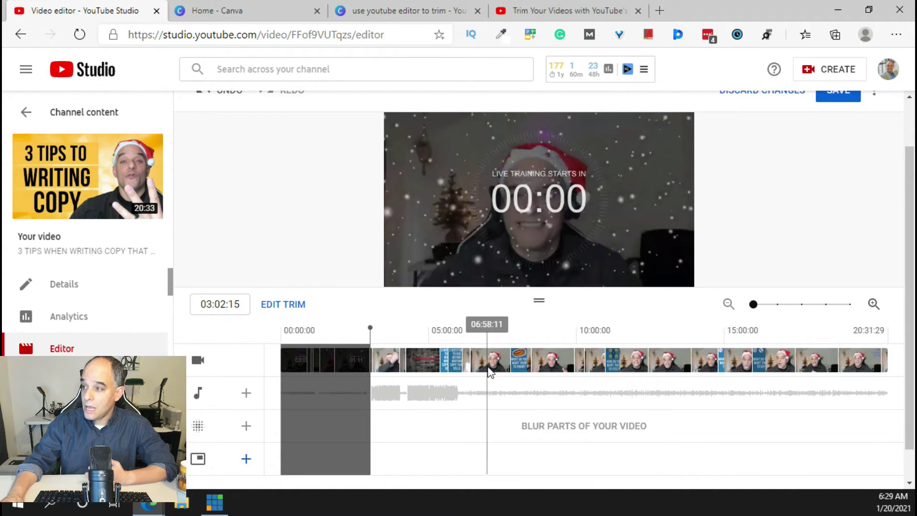
mouse_move(538, 216)
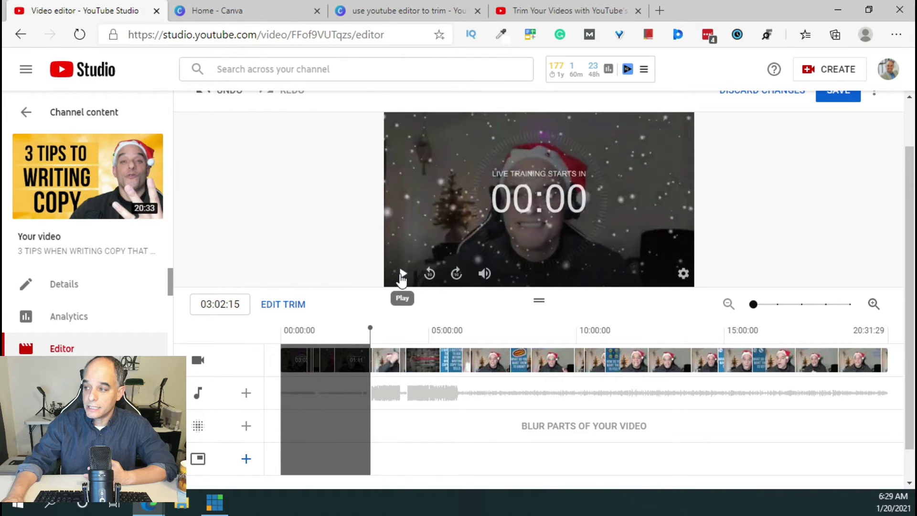
left_click(402, 276)
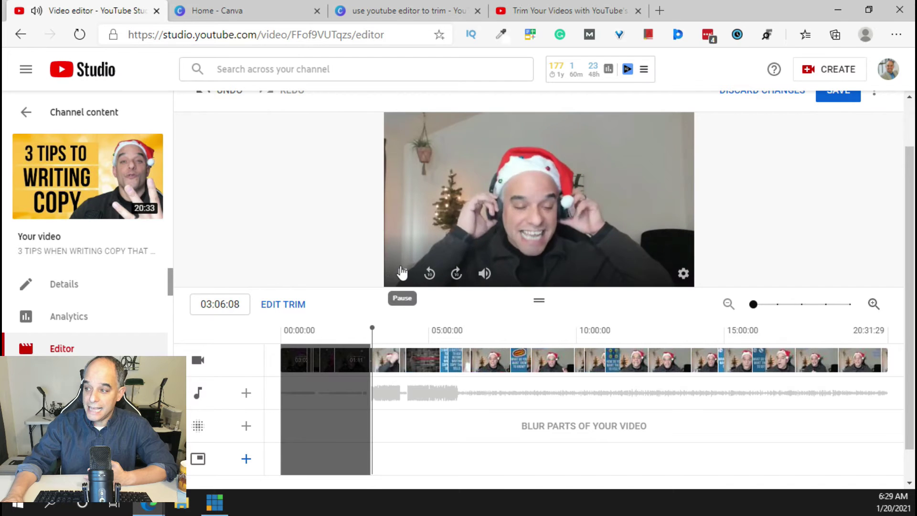
left_click(402, 275)
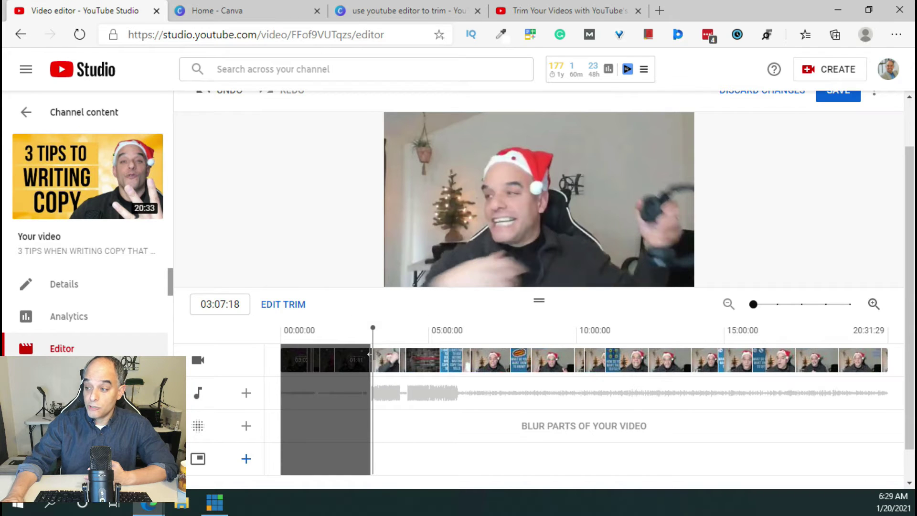
left_click_drag(371, 382, 828, 385)
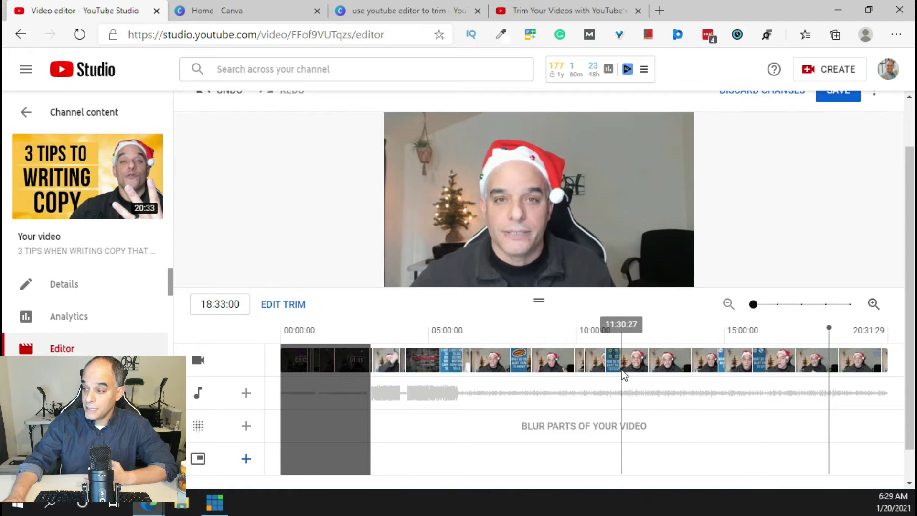
scroll(622, 376, "down", 1)
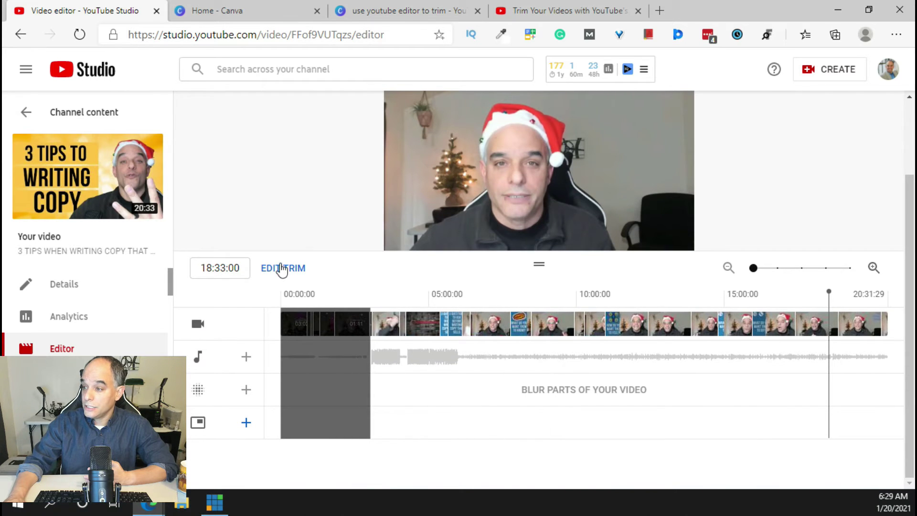
Try cutting the ending section, undo that cut, and position the playhead at 08:30
left_click(282, 268)
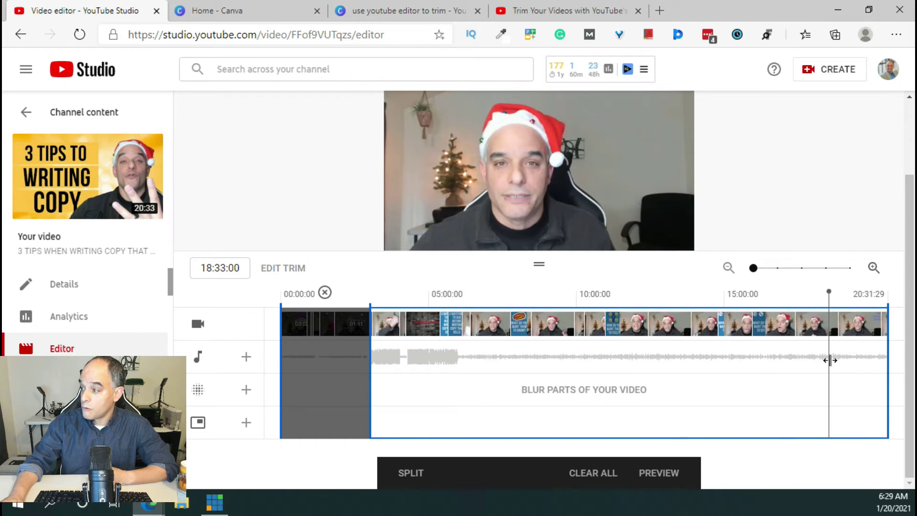
left_click(415, 475)
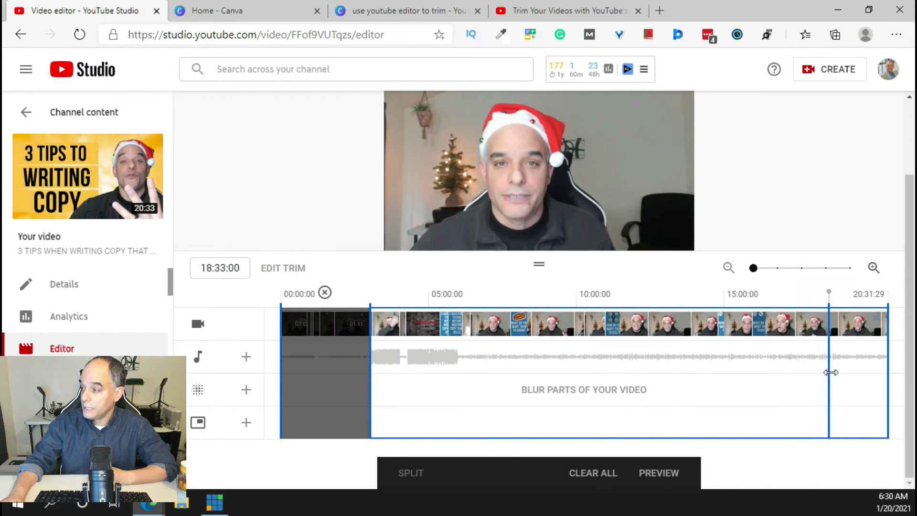
left_click_drag(830, 372, 887, 372)
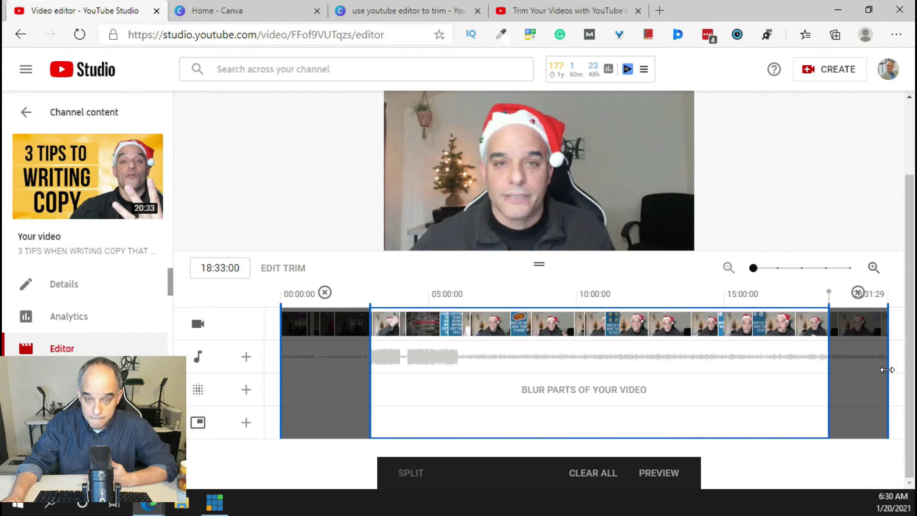
left_click(858, 293)
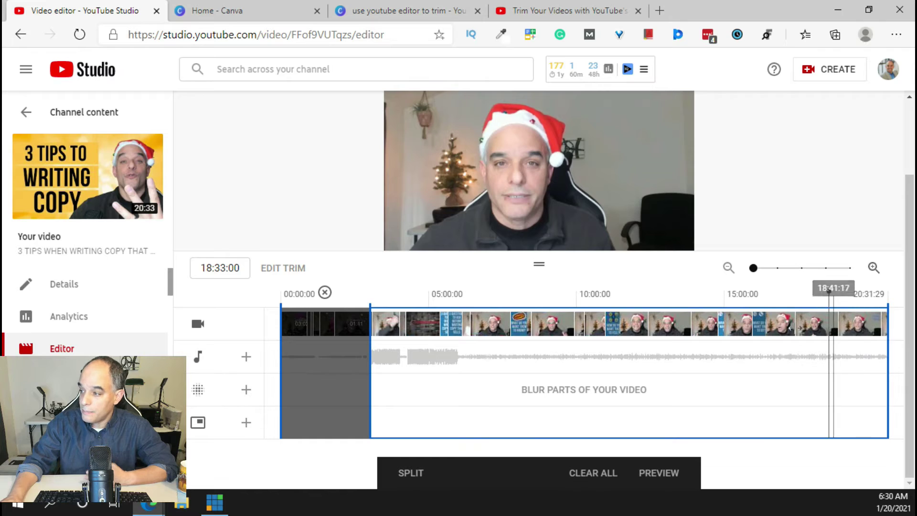
left_click(533, 342)
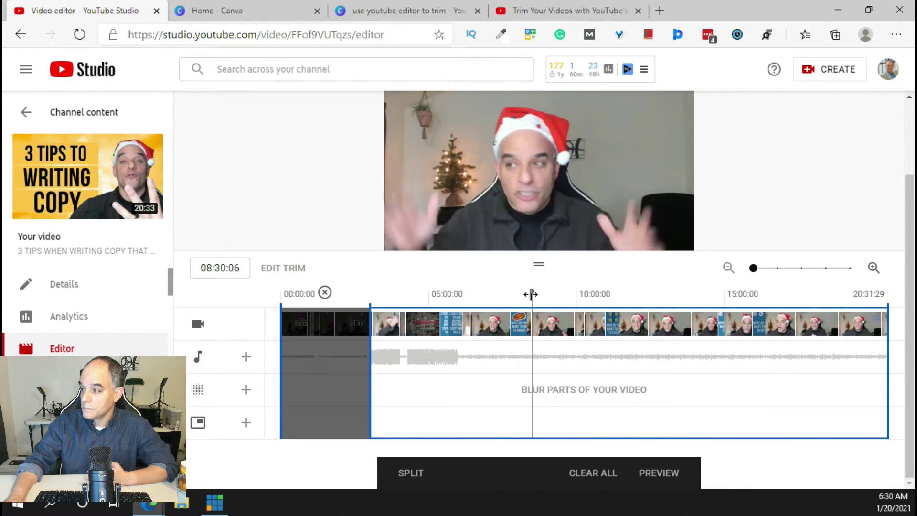
Split at 08:37, try removing a middle section, undo it, and preview with only the countdown cut
left_click_drag(531, 294, 535, 294)
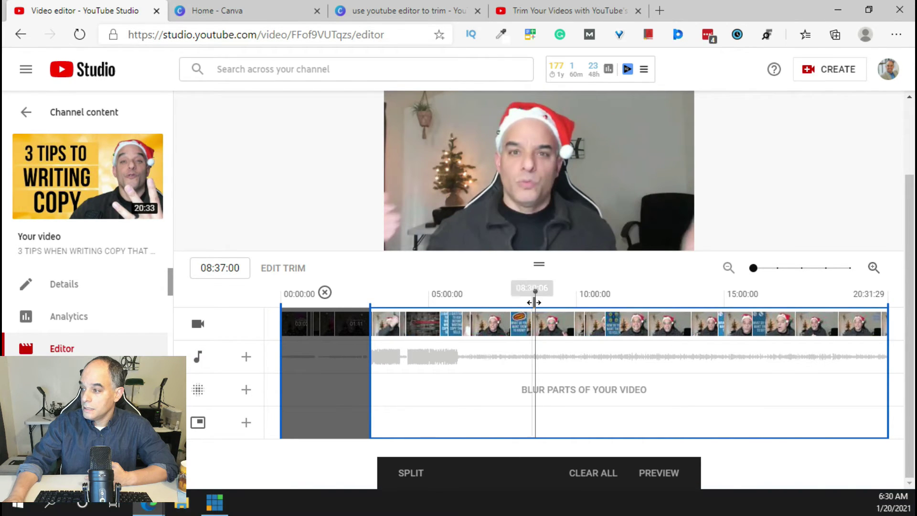
left_click(413, 473)
left_click_drag(535, 344, 624, 339)
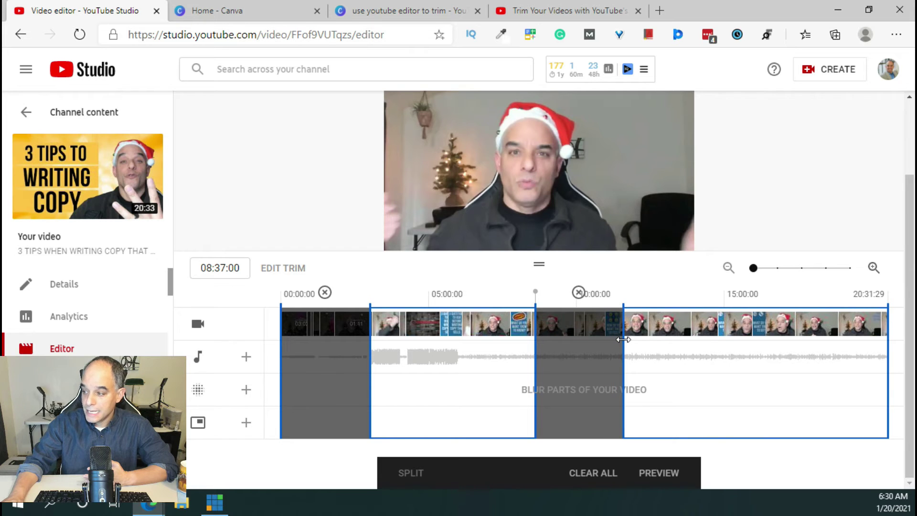
left_click(579, 293)
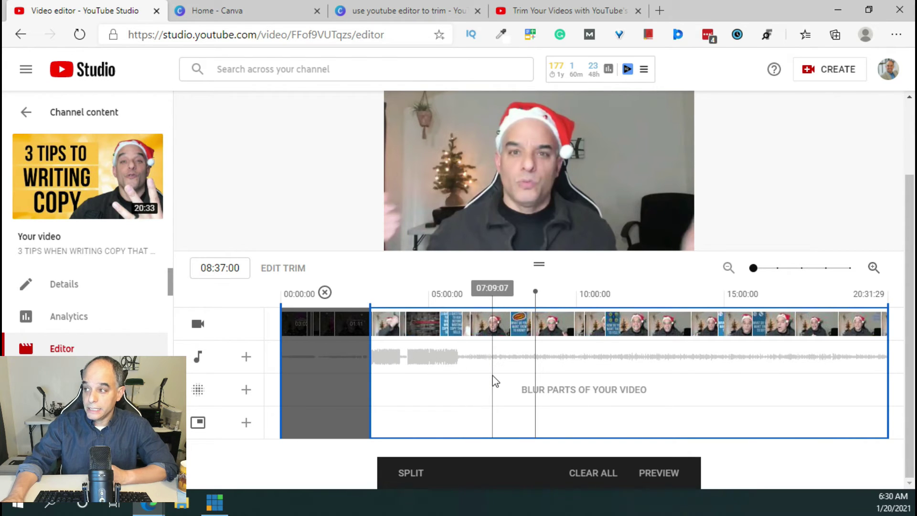
left_click(655, 473)
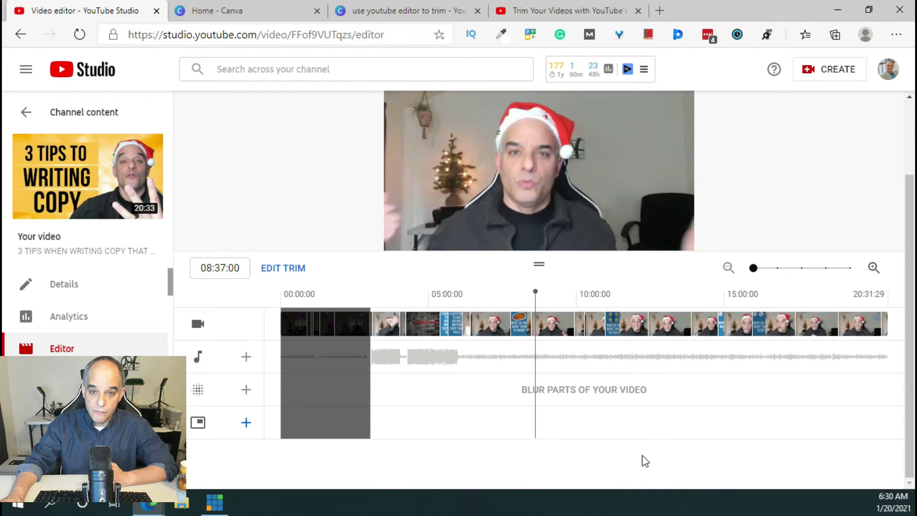
scroll(633, 425, "up", 2)
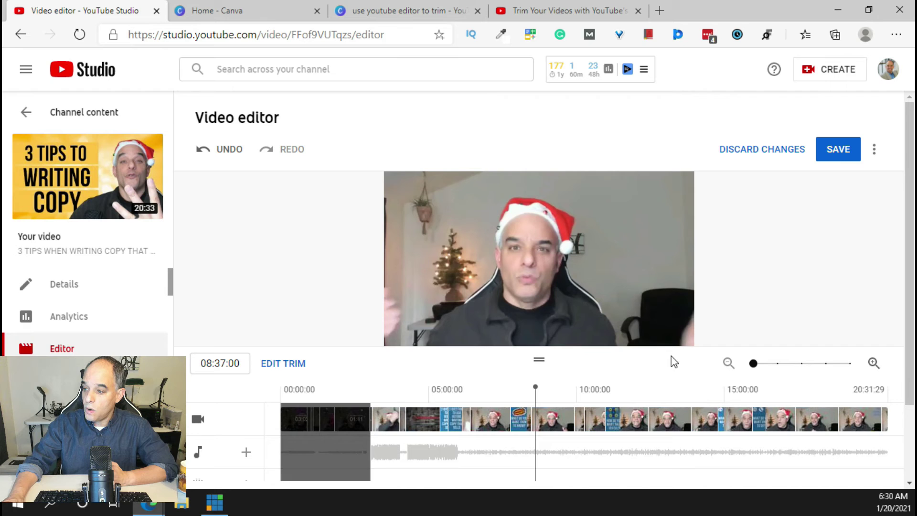
Start saving the edit and highlight the note that changes may take hours
left_click(833, 152)
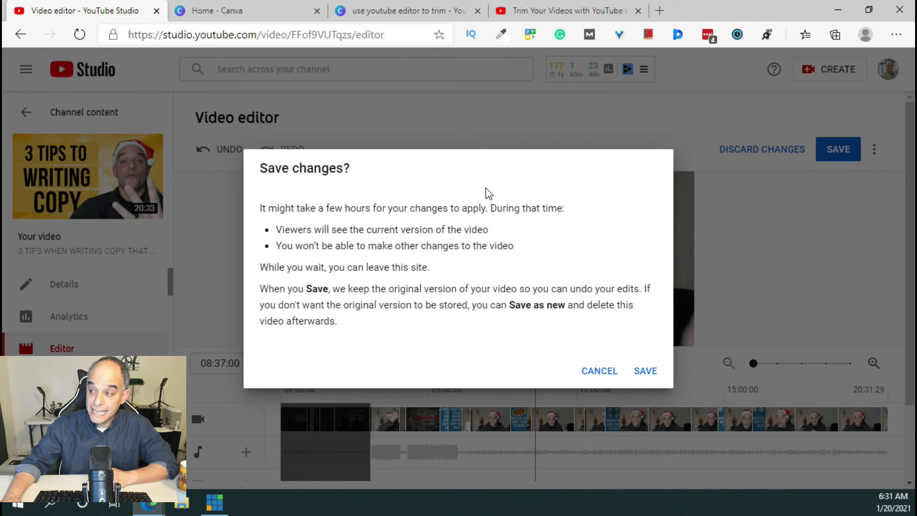
triple_click(421, 207)
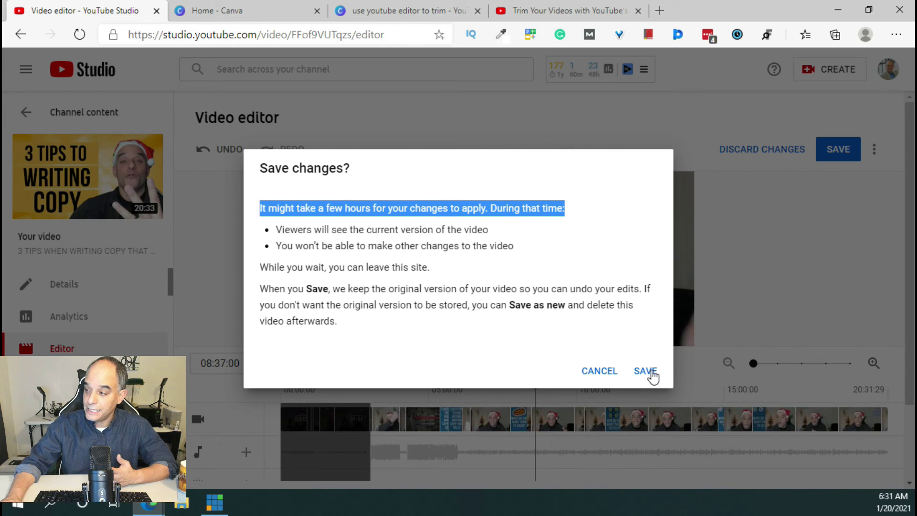
Confirm the Save changes? dialog so the trimmed video goes for processing
left_click(651, 374)
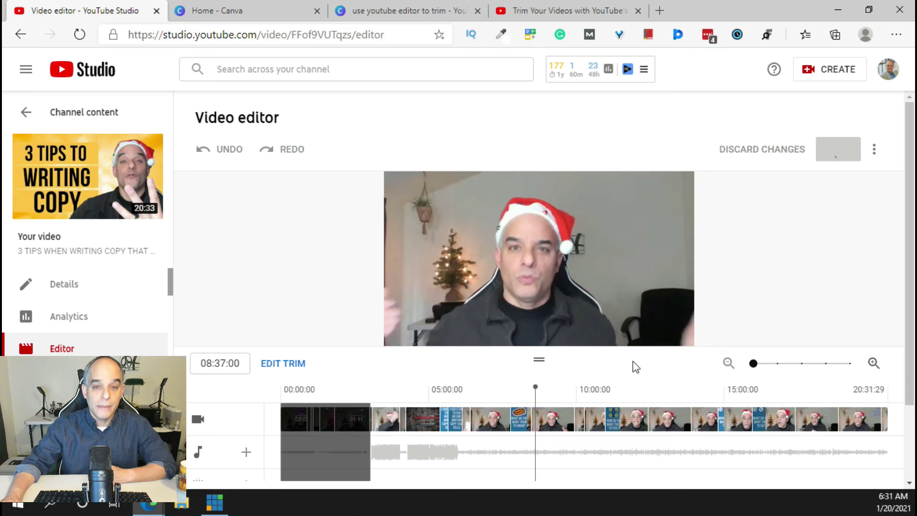